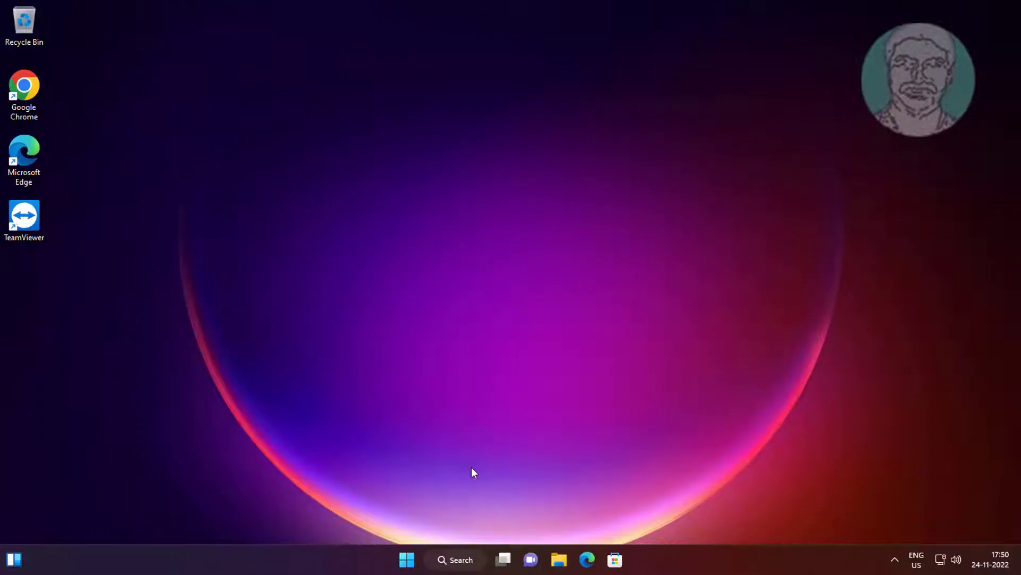
# Run the Keyboard troubleshooter from the other troubleshooters in Settings, then close it and the Settings window.
pyautogui.click(415, 558)
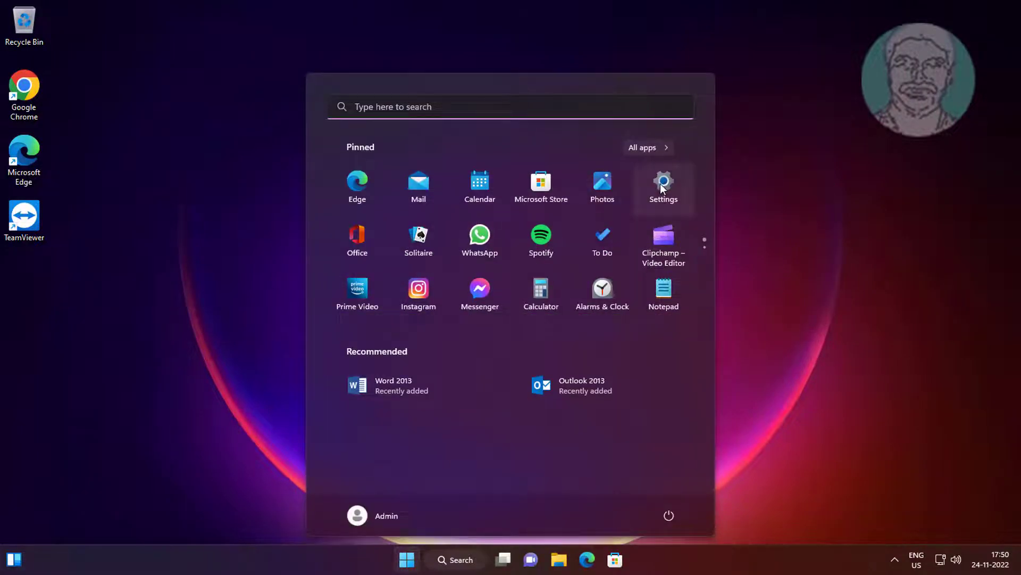
pyautogui.click(661, 184)
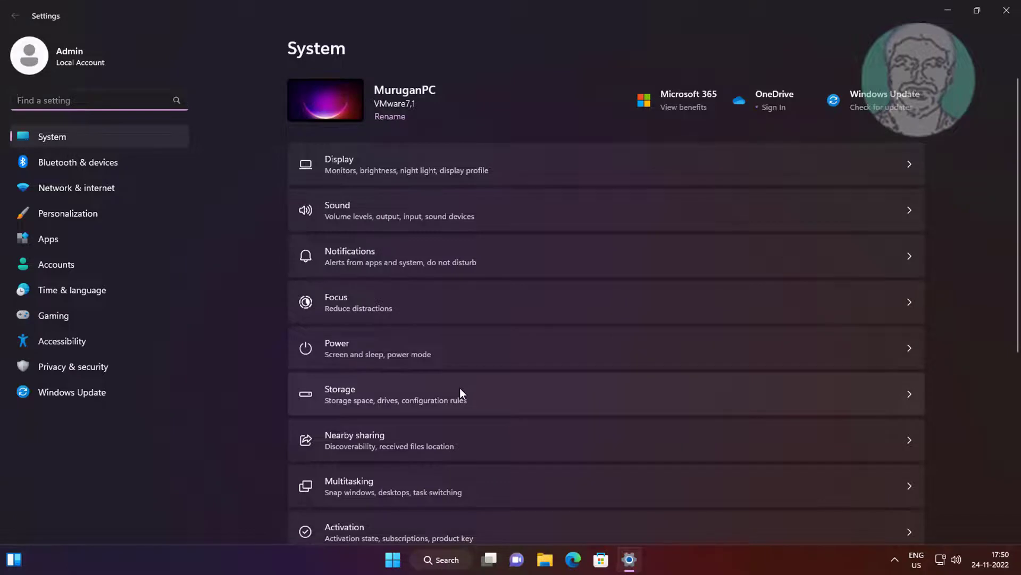
pyautogui.scroll(-5, 460, 390)
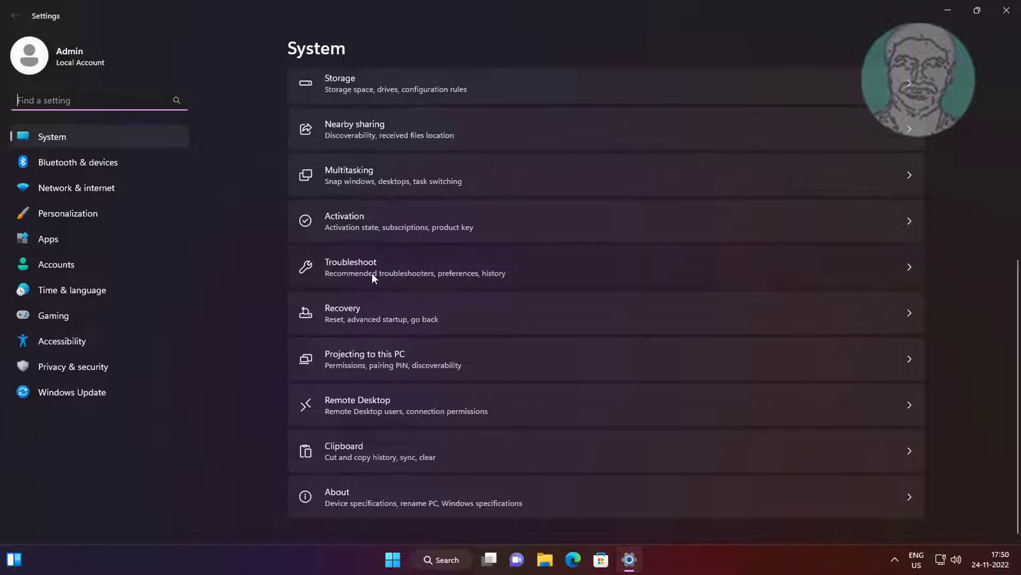
pyautogui.click(372, 273)
pyautogui.click(372, 214)
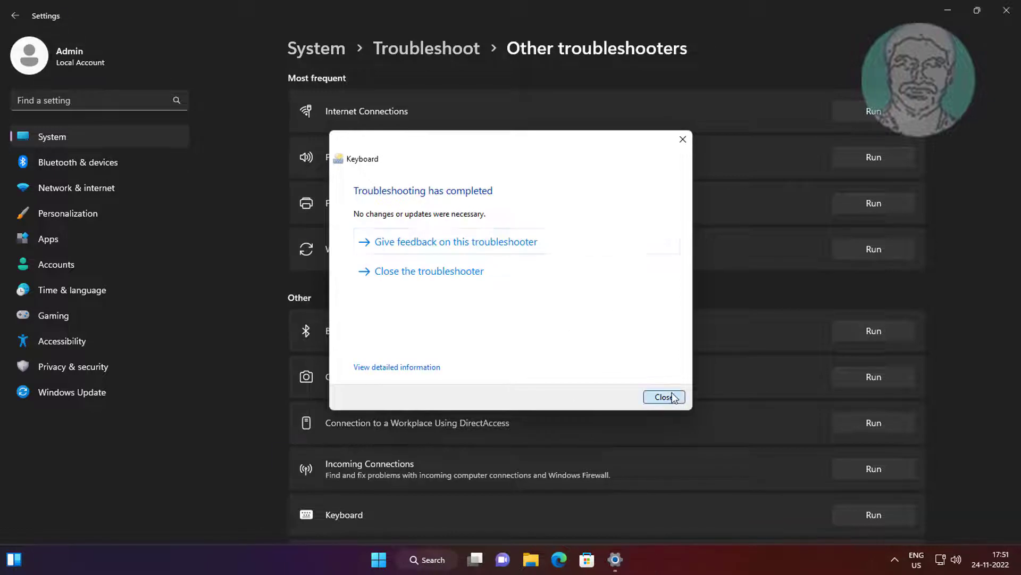
pyautogui.click(662, 397)
pyautogui.click(1006, 11)
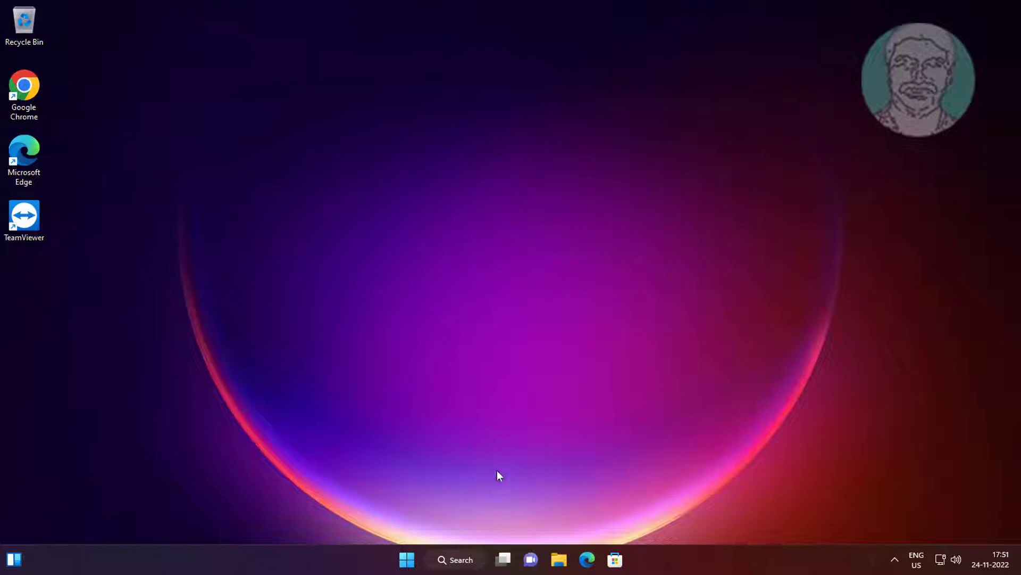
# Turn off Sticky keys, Filter keys and Toggle keys in the Accessibility keyboard settings, and close Settings.
pyautogui.click(408, 558)
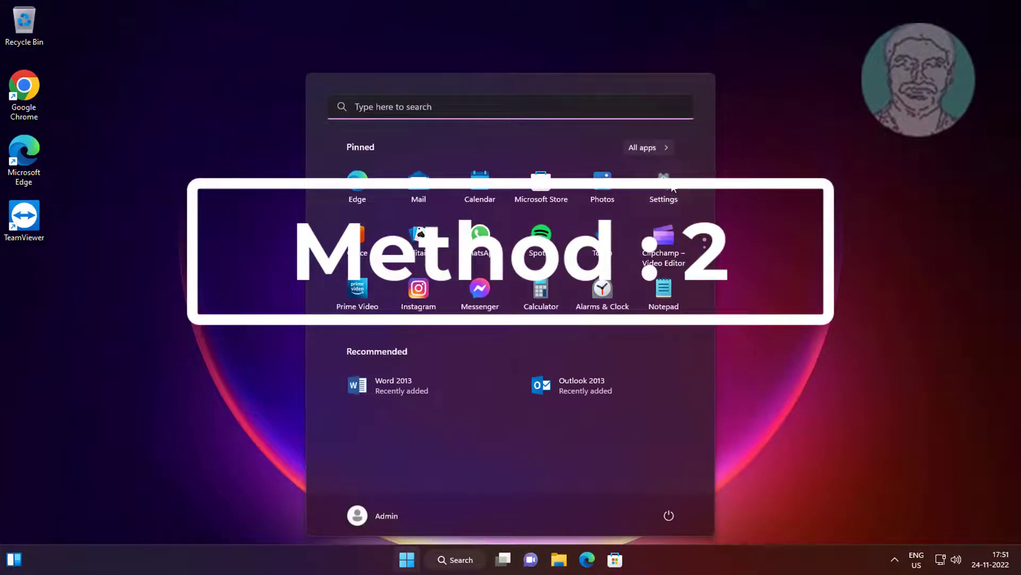
pyautogui.click(668, 196)
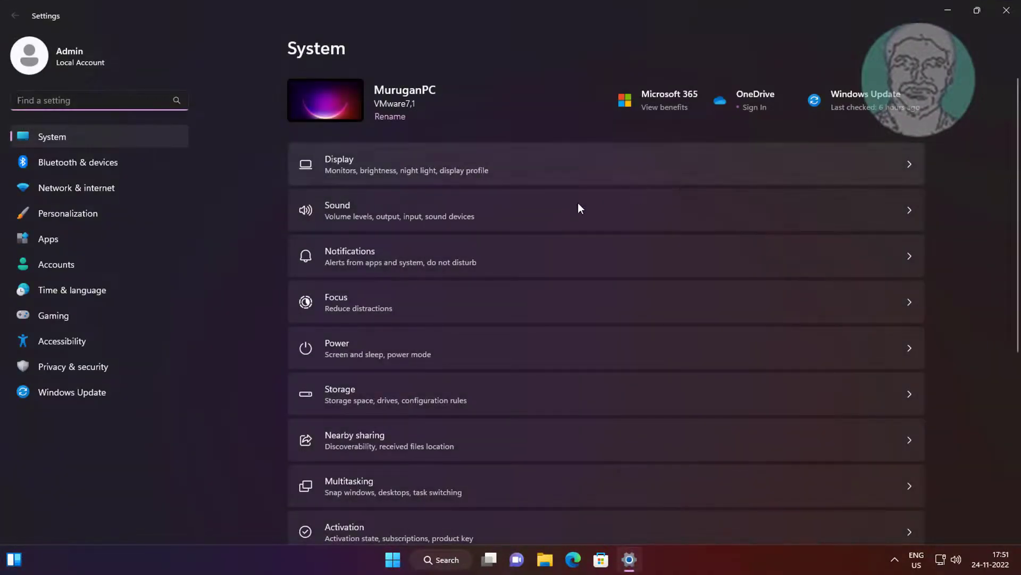
pyautogui.click(86, 343)
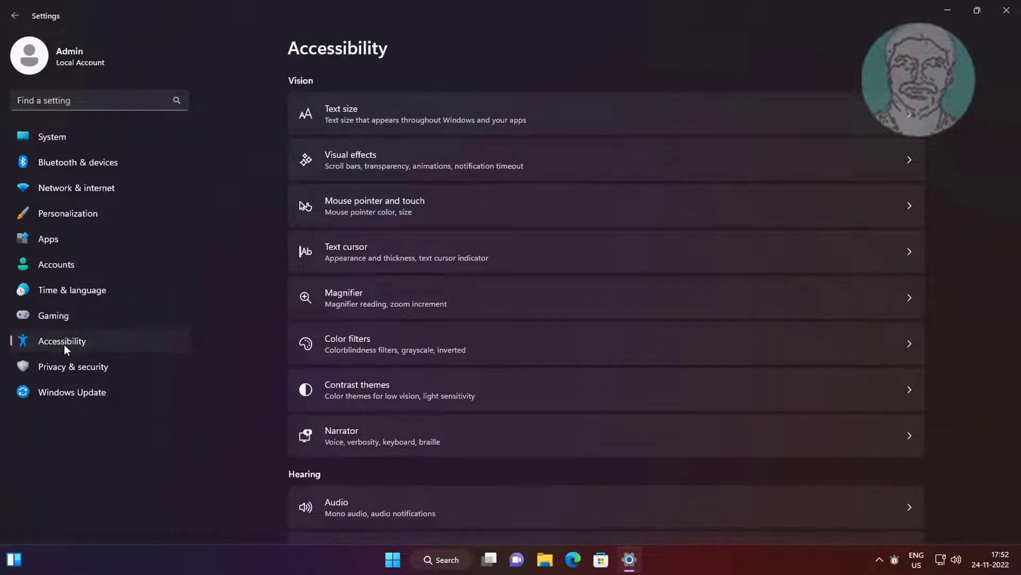
pyautogui.scroll(-5, 491, 356)
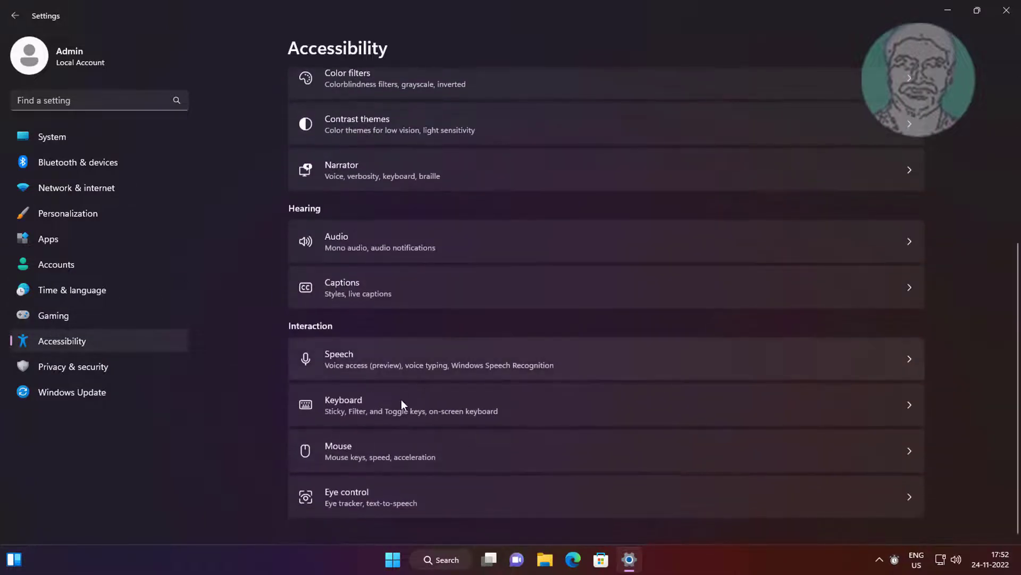
pyautogui.click(363, 405)
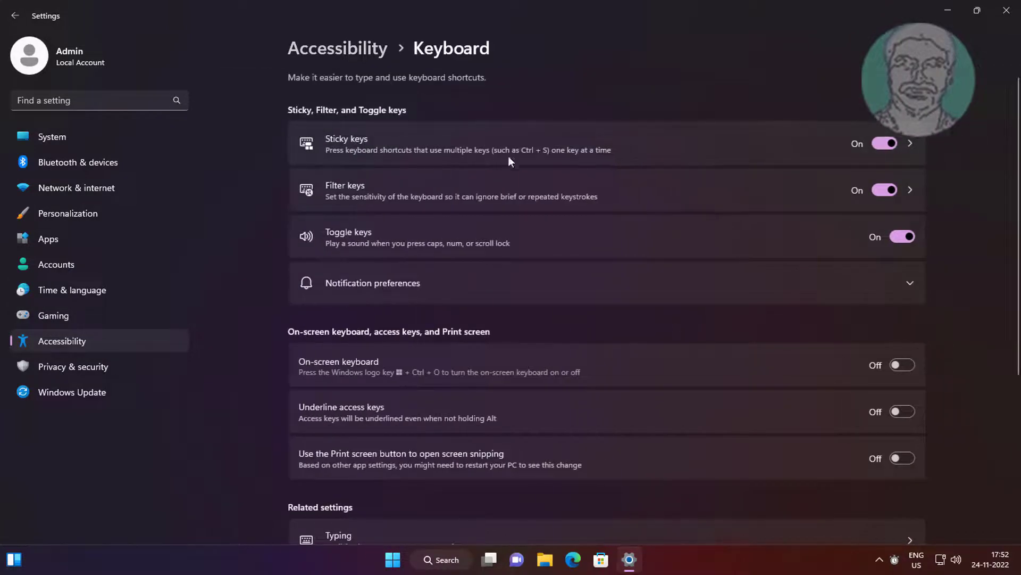
pyautogui.click(884, 144)
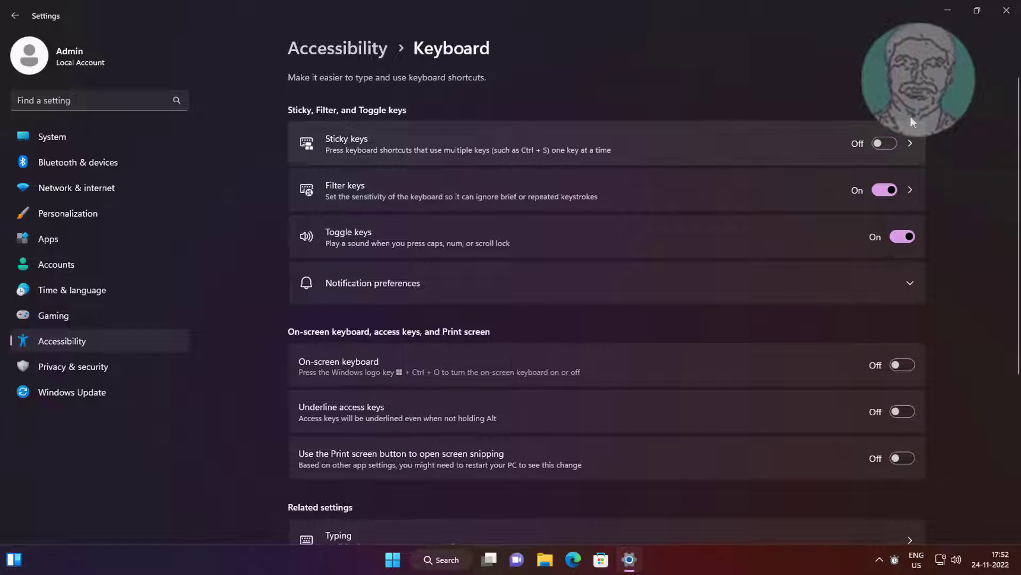
pyautogui.click(884, 191)
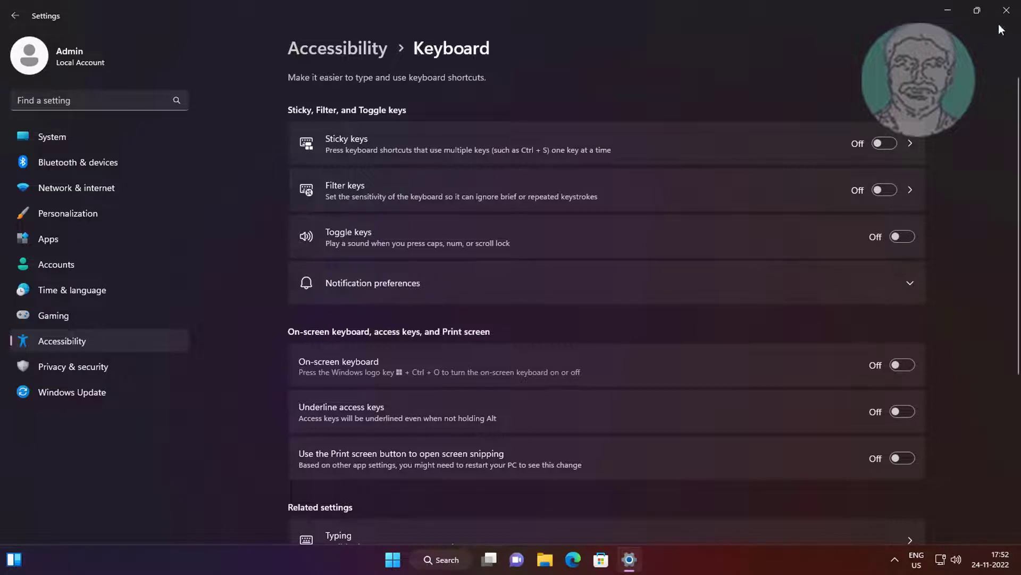
pyautogui.click(1006, 11)
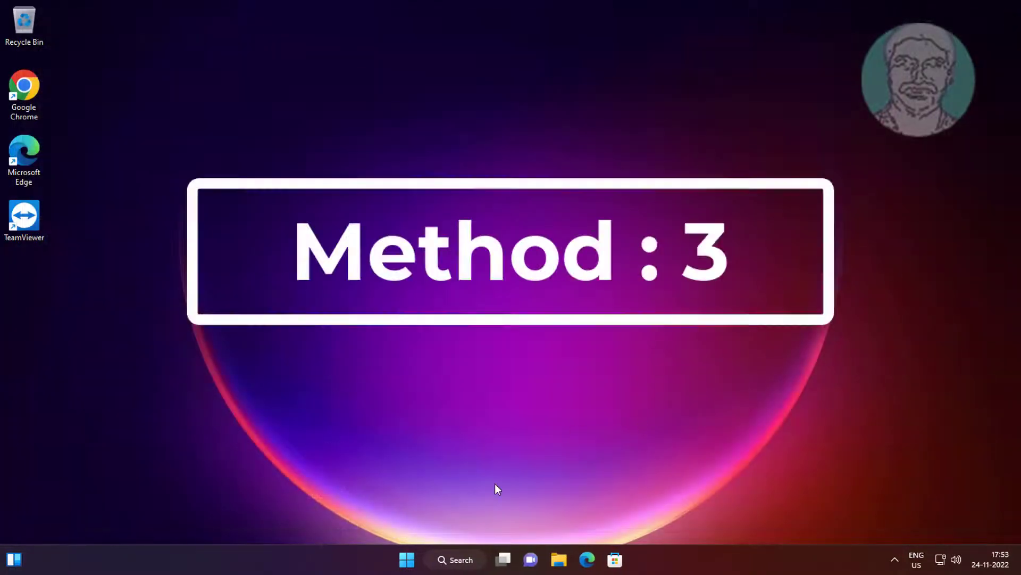
# Open Device Manager and update the Standard PS/2 Keyboard driver with the automatic driver search.
pyautogui.rightClick(407, 559)
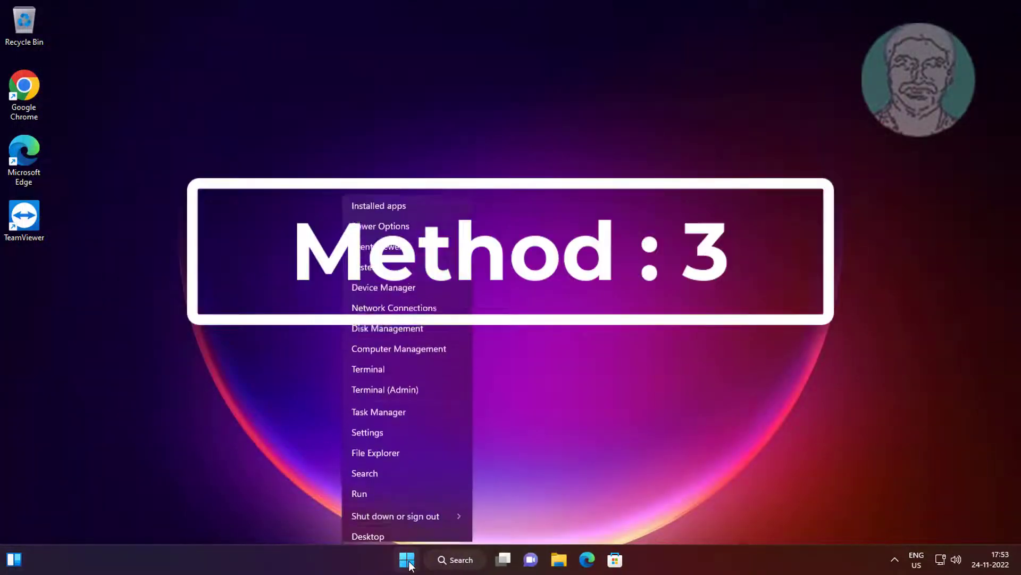
pyautogui.click(397, 285)
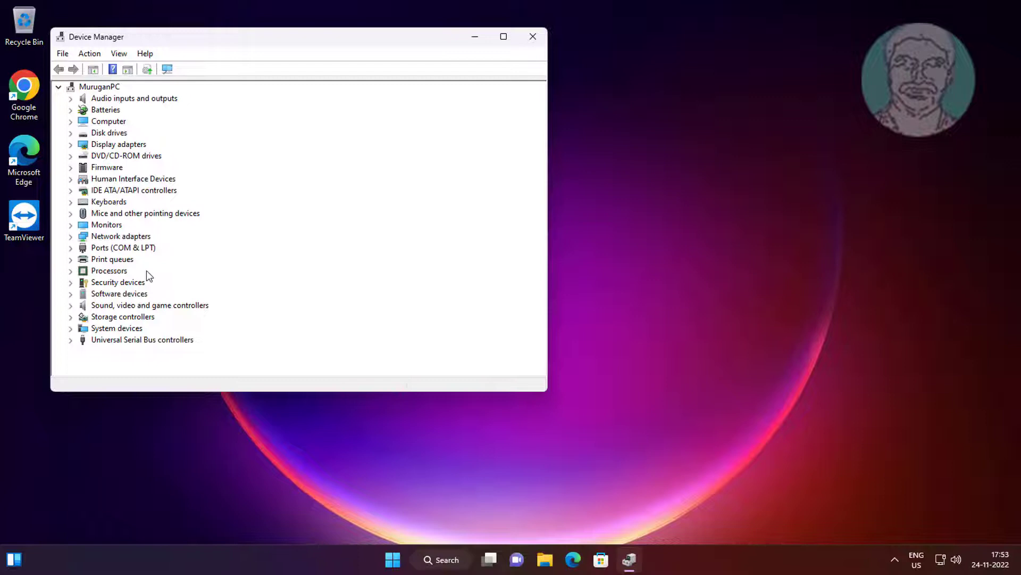
pyautogui.click(97, 204)
pyautogui.click(71, 202)
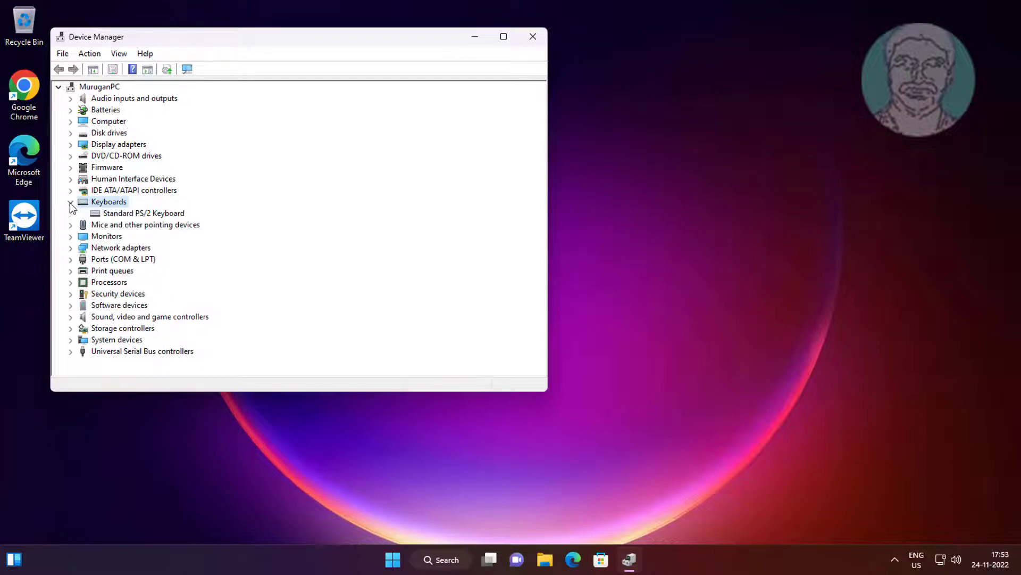
pyautogui.click(181, 213)
pyautogui.rightClick(182, 215)
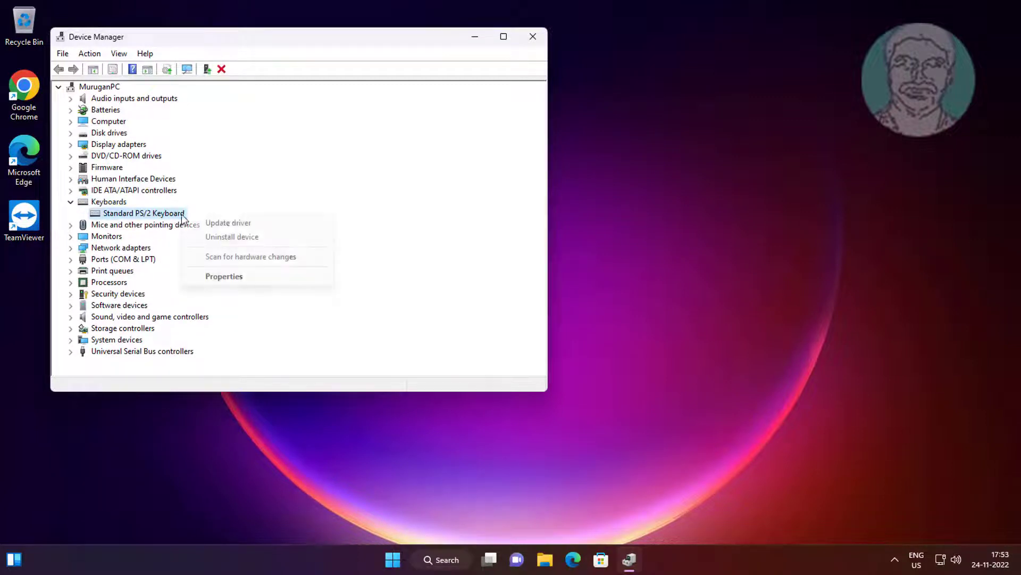
pyautogui.click(233, 223)
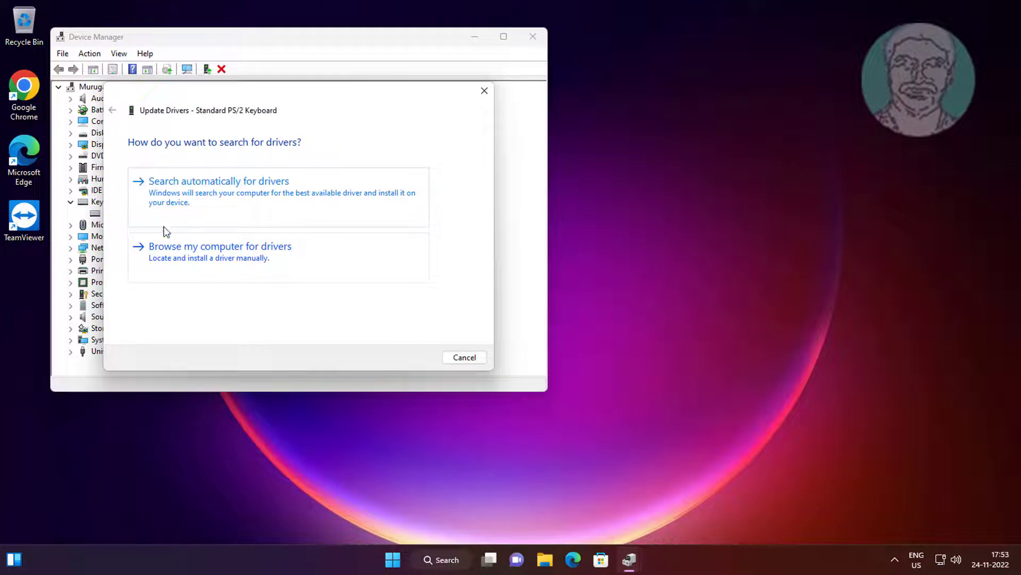
pyautogui.click(312, 182)
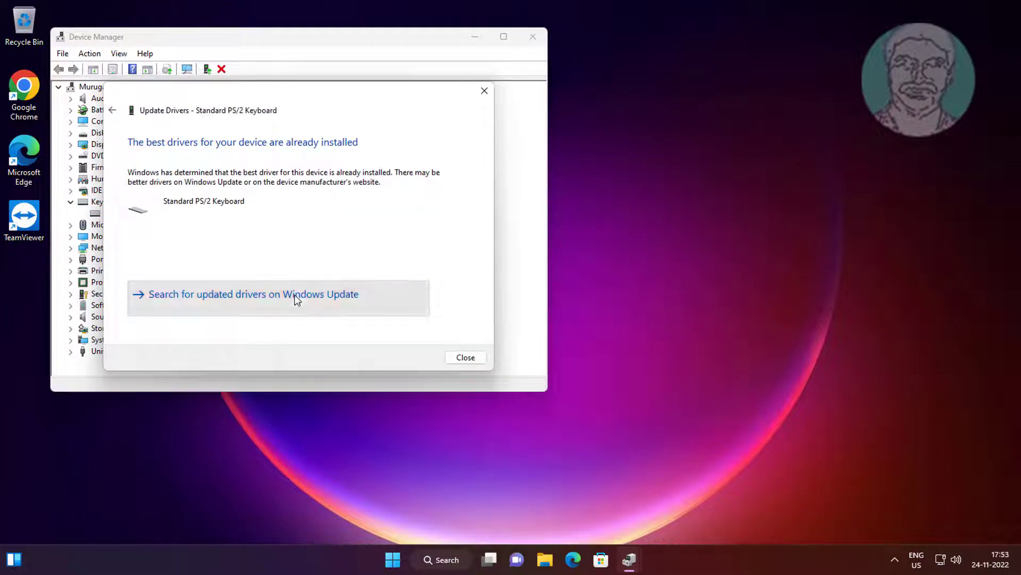
# Check Windows Update for updated drivers, then close Settings and Device Manager.
pyautogui.press('Escape')
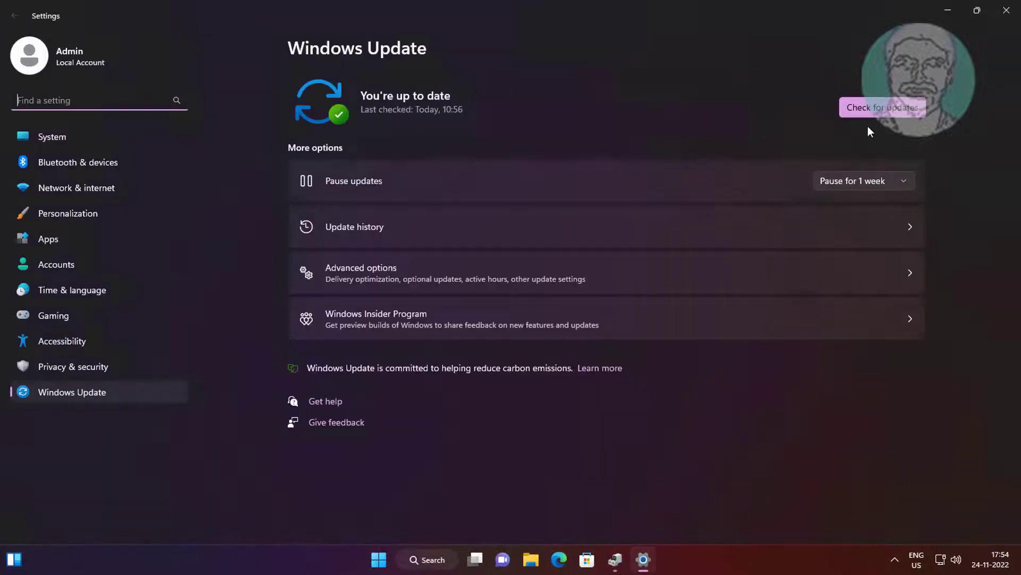
pyautogui.click(867, 109)
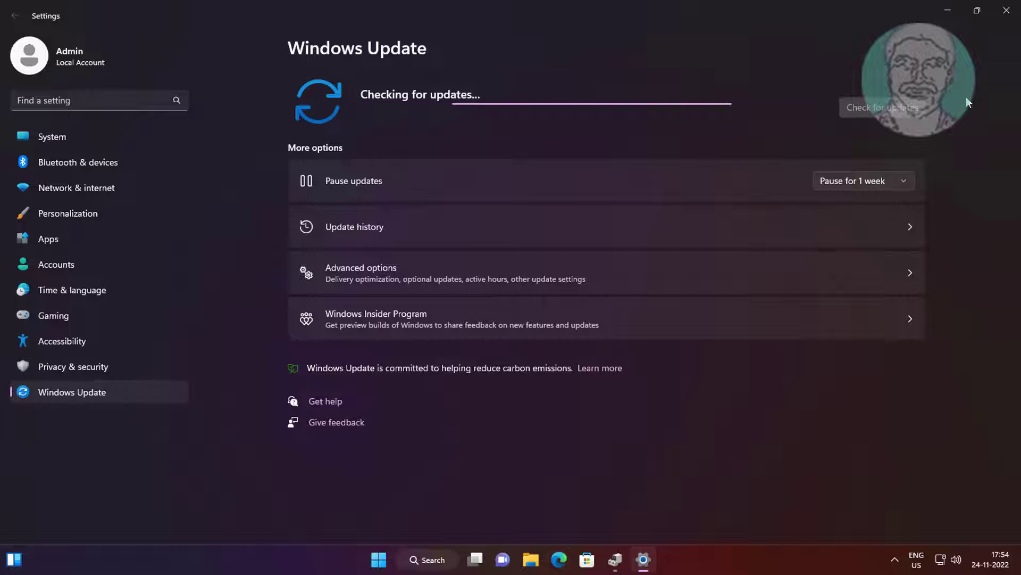
pyautogui.click(1016, 12)
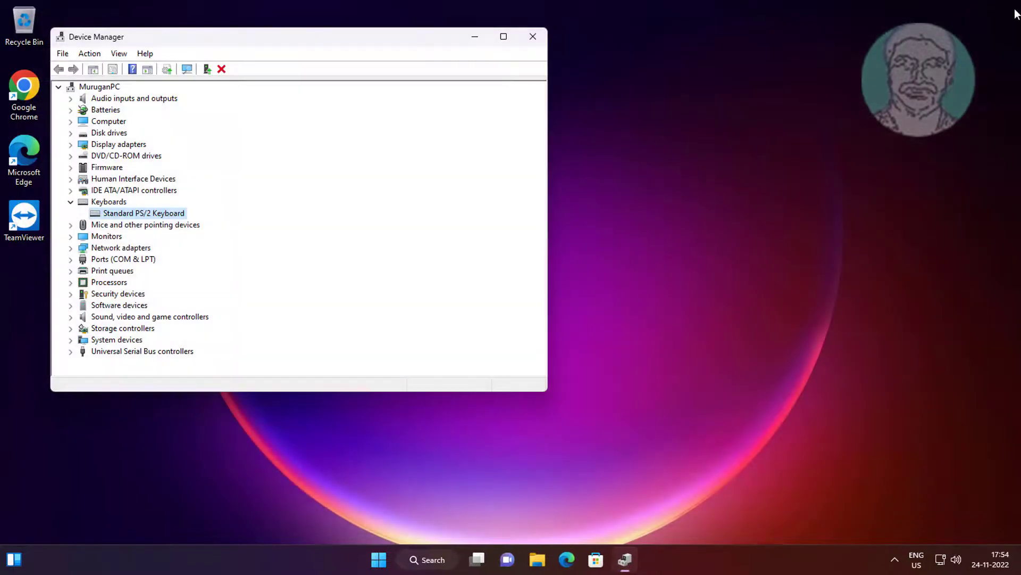
pyautogui.click(524, 41)
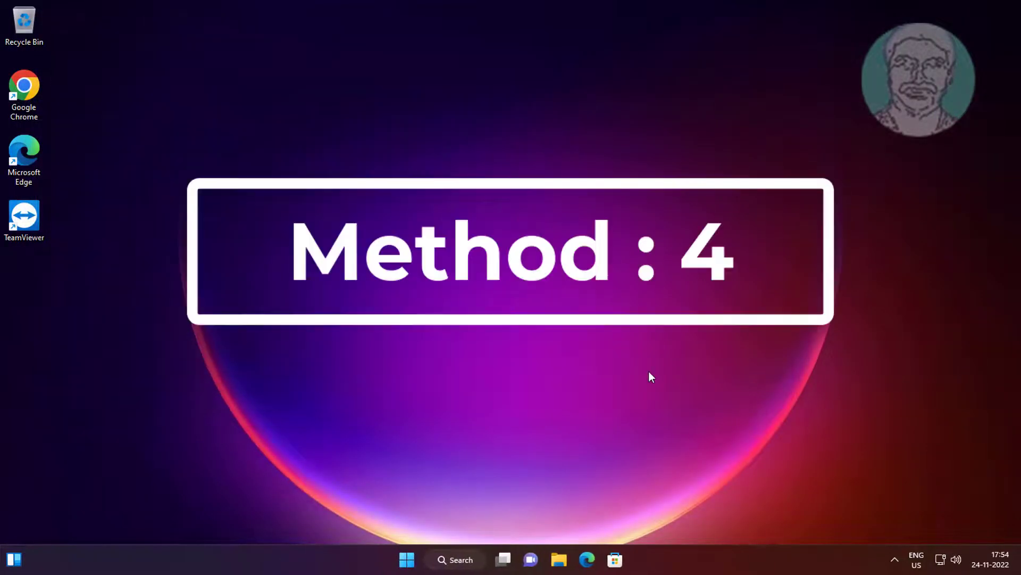
# Search Windows for regedit and launch Registry Editor as administrator.
pyautogui.click(446, 567)
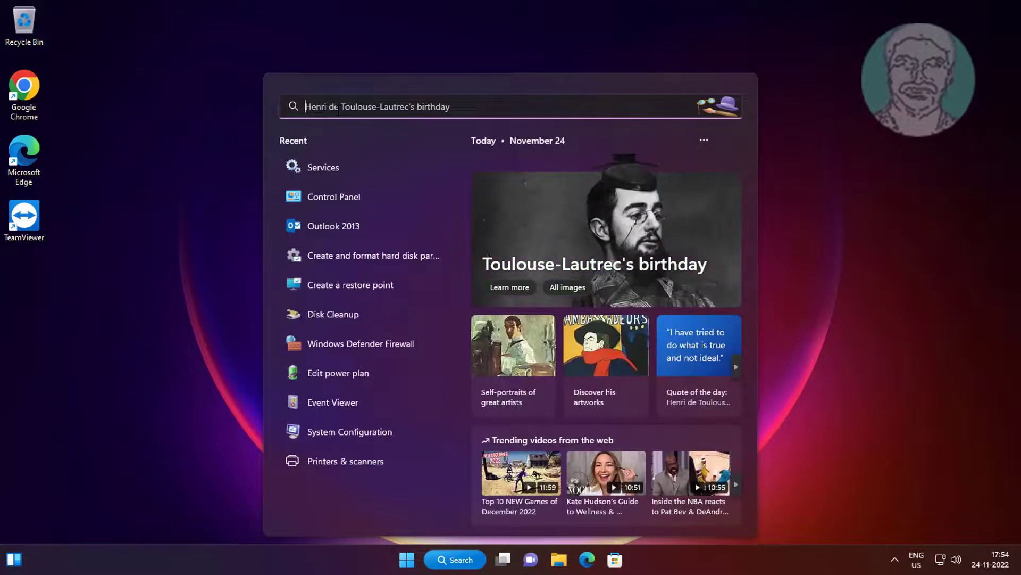
pyautogui.write('regedit')
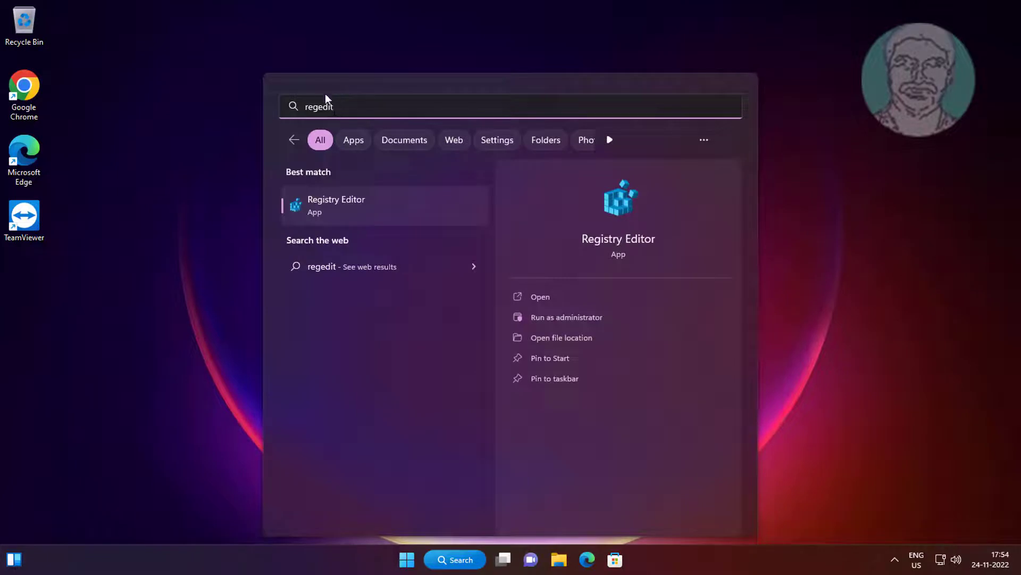
pyautogui.rightClick(334, 203)
pyautogui.click(375, 220)
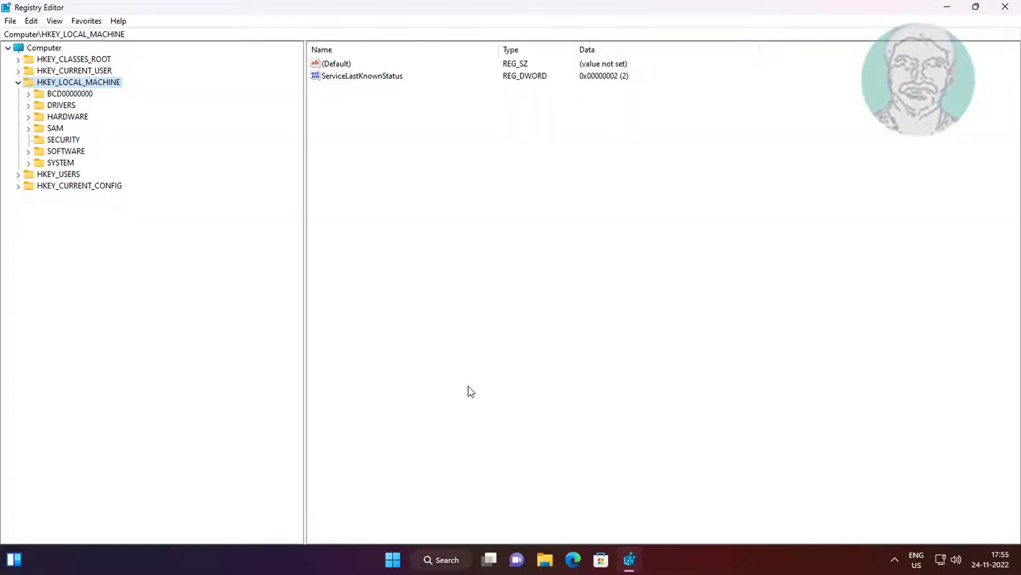
# Collapse HKEY_LOCAL_MACHINE and expand the registry tree down to HKEY_CURRENT_USER\Software\Microsoft.
pyautogui.click(18, 82)
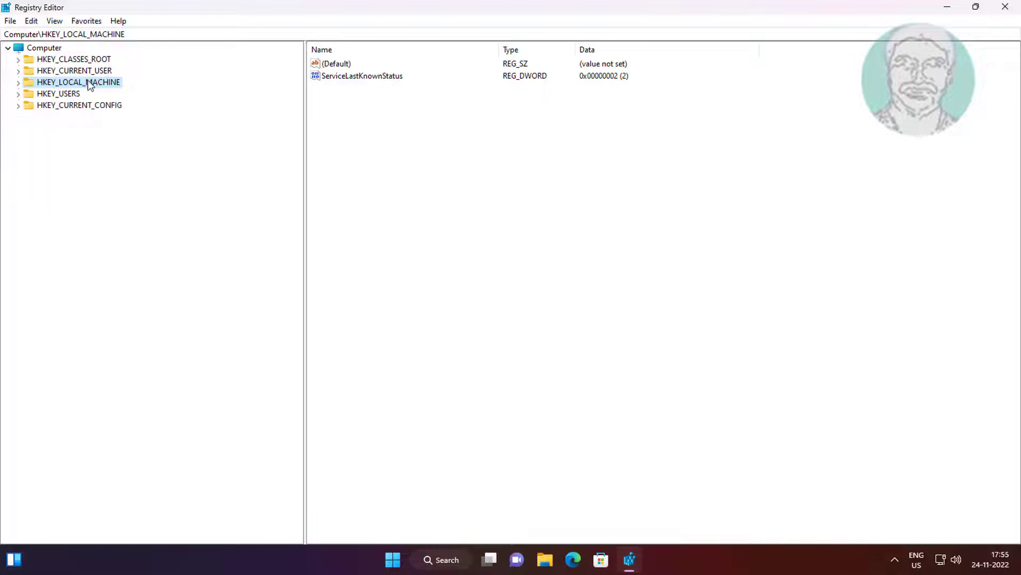
pyautogui.click(84, 71)
pyautogui.click(18, 71)
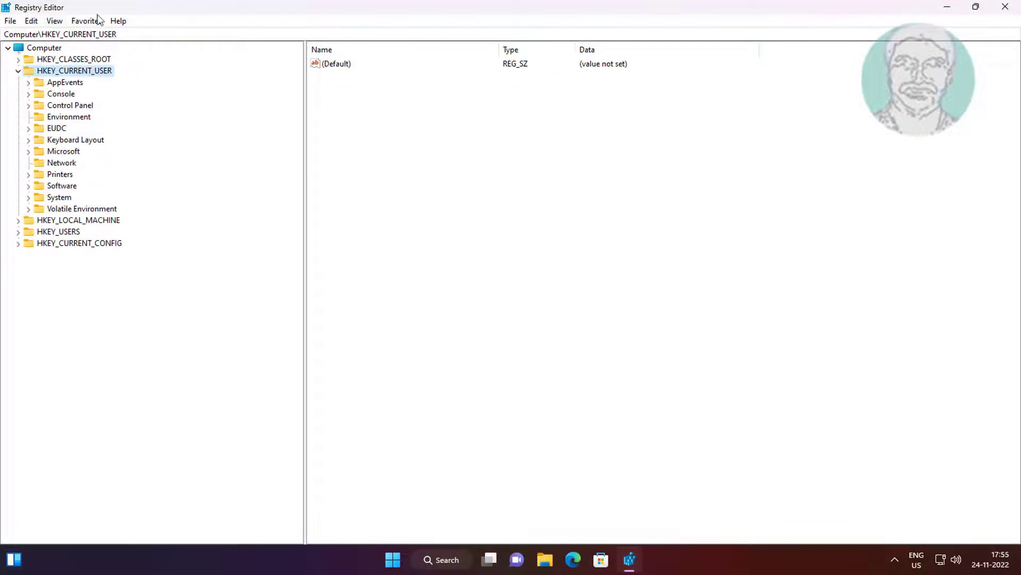
pyautogui.click(62, 185)
pyautogui.click(28, 186)
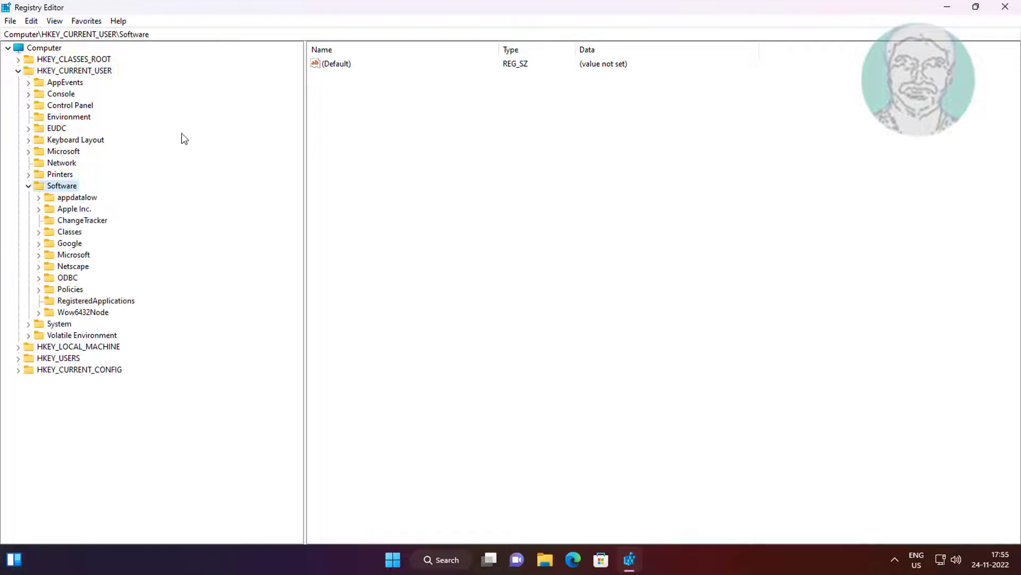
pyautogui.click(89, 255)
pyautogui.click(39, 255)
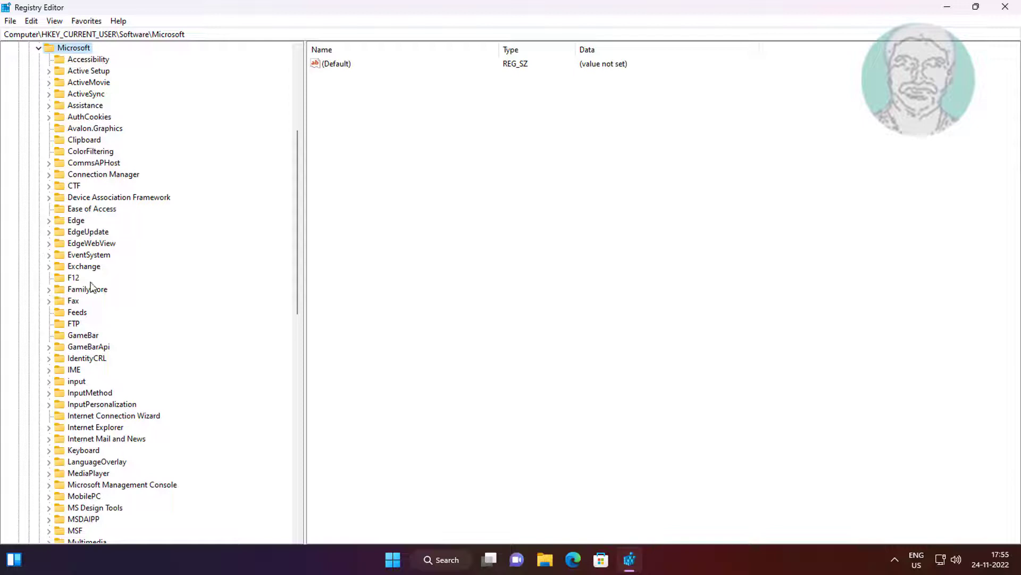
# Expand the Windows key under Microsoft and its CurrentVersion subkey.
pyautogui.click(83, 301)
pyautogui.press('w')
pyautogui.scroll(-6, 146, 410)
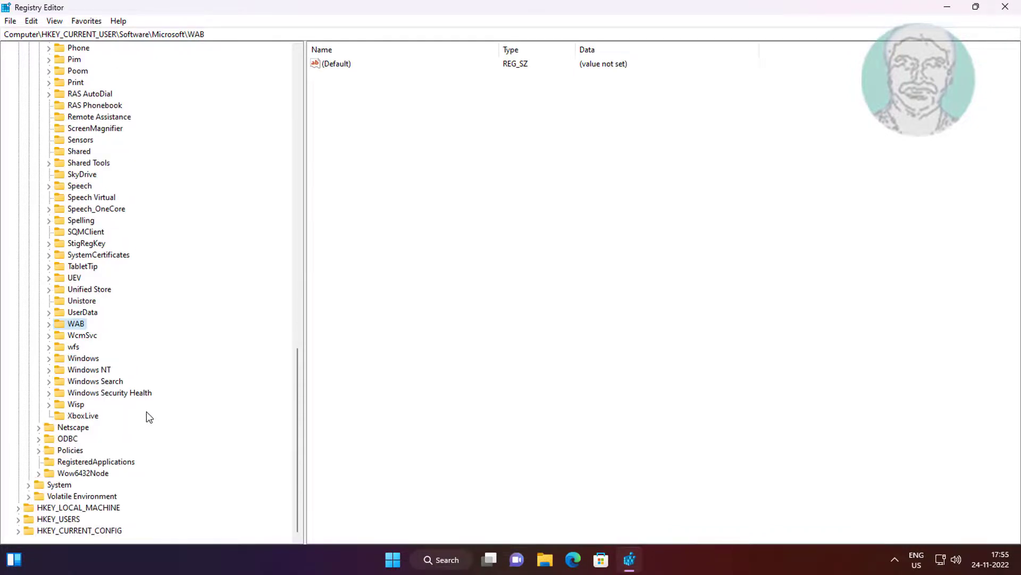
pyautogui.click(96, 359)
pyautogui.click(49, 359)
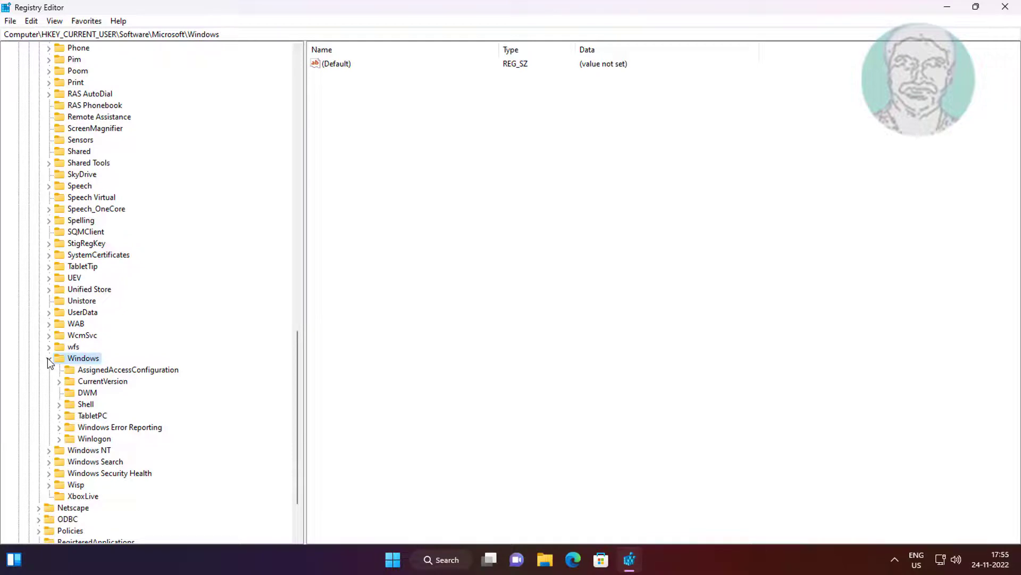
pyautogui.click(109, 382)
pyautogui.click(58, 381)
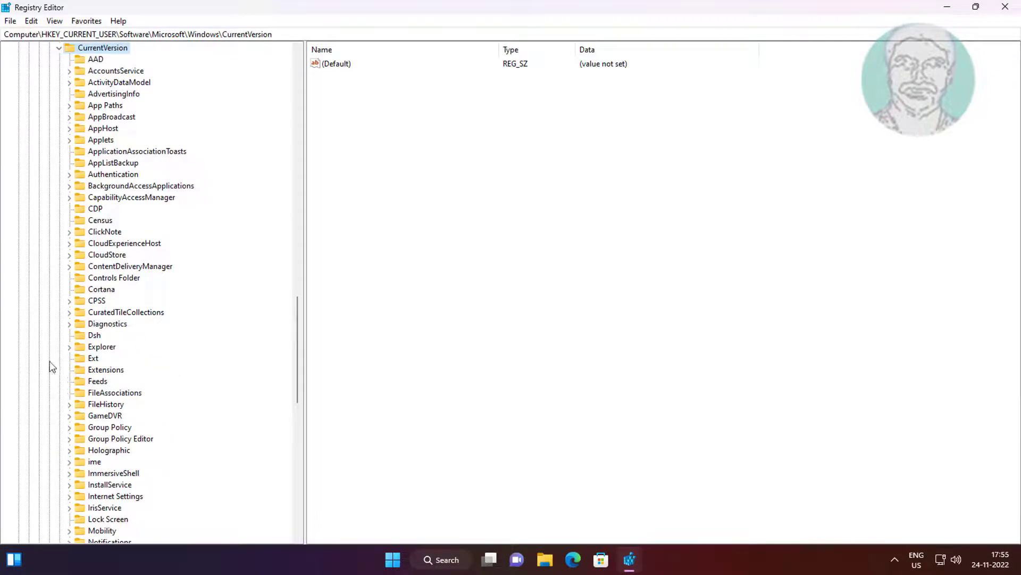
# Find and select the Policies key under CurrentVersion.
pyautogui.click(97, 360)
pyautogui.press('p')
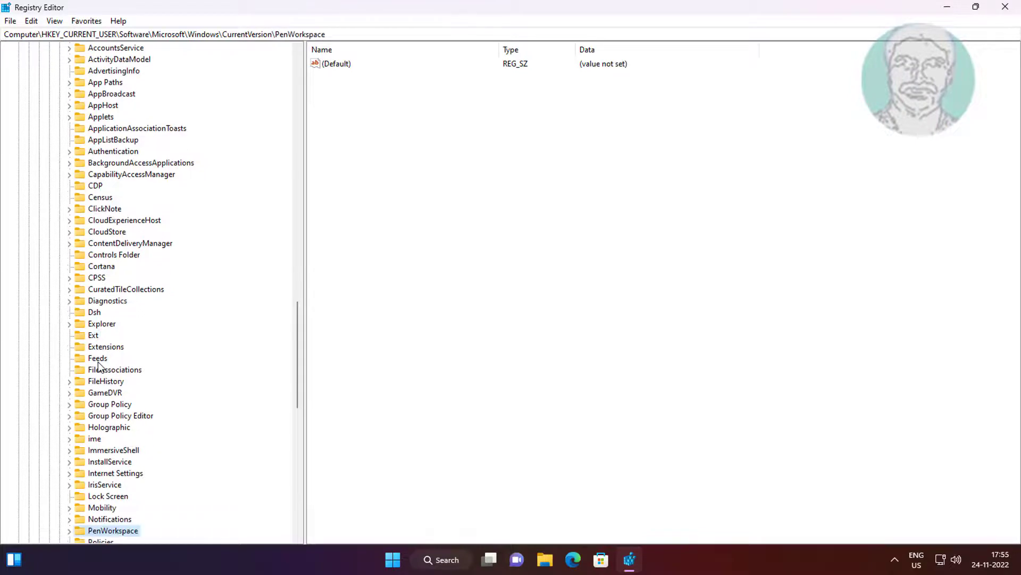
pyautogui.scroll(-9, 197, 427)
pyautogui.click(97, 267)
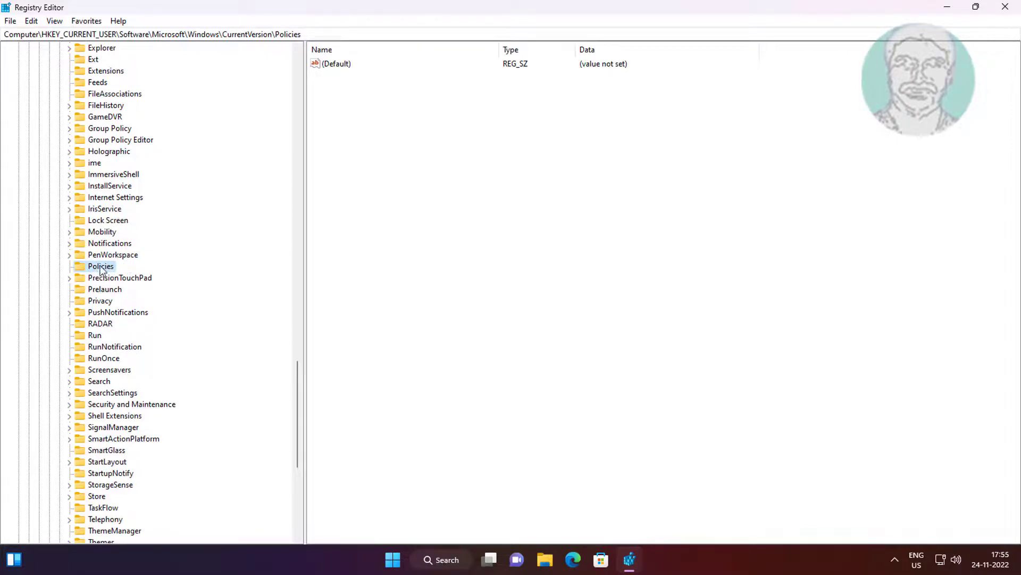
# Create a DWORD (32-bit) value named NoWinKeys in the Policies key and confirm its value data as 0.
pyautogui.rightClick(360, 114)
pyautogui.moveTo(388, 126)
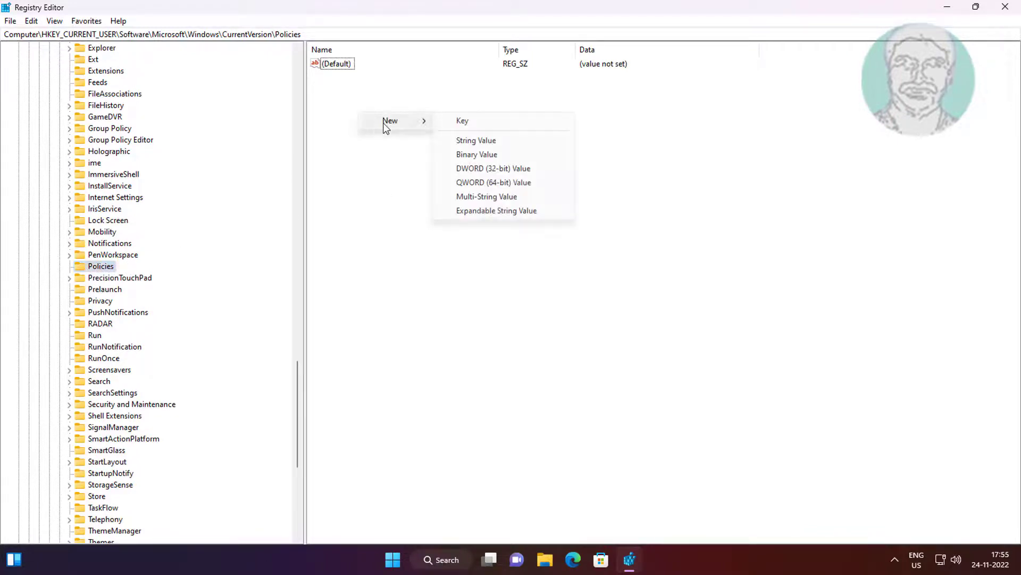
pyautogui.click(510, 168)
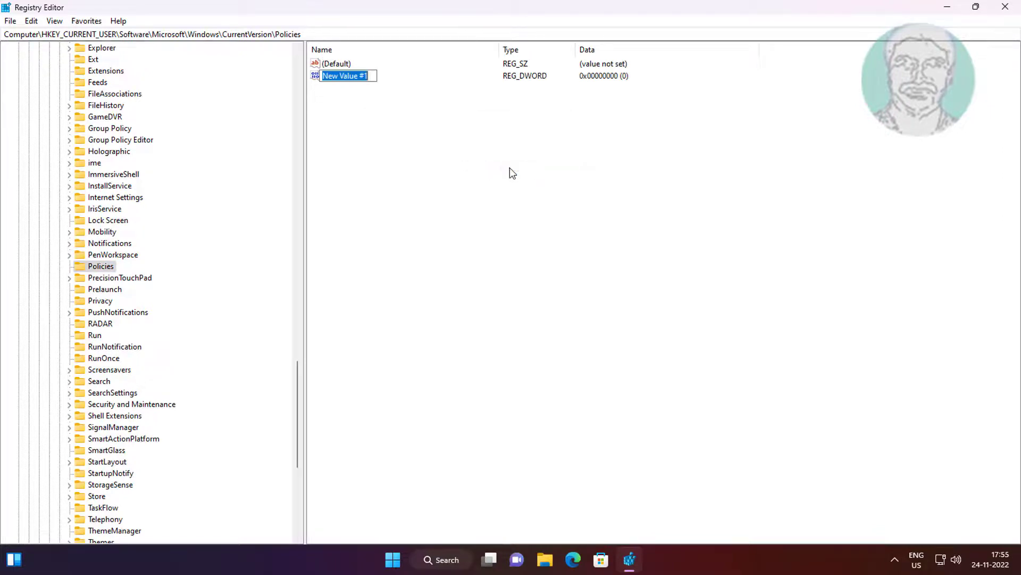
pyautogui.write('NoW')
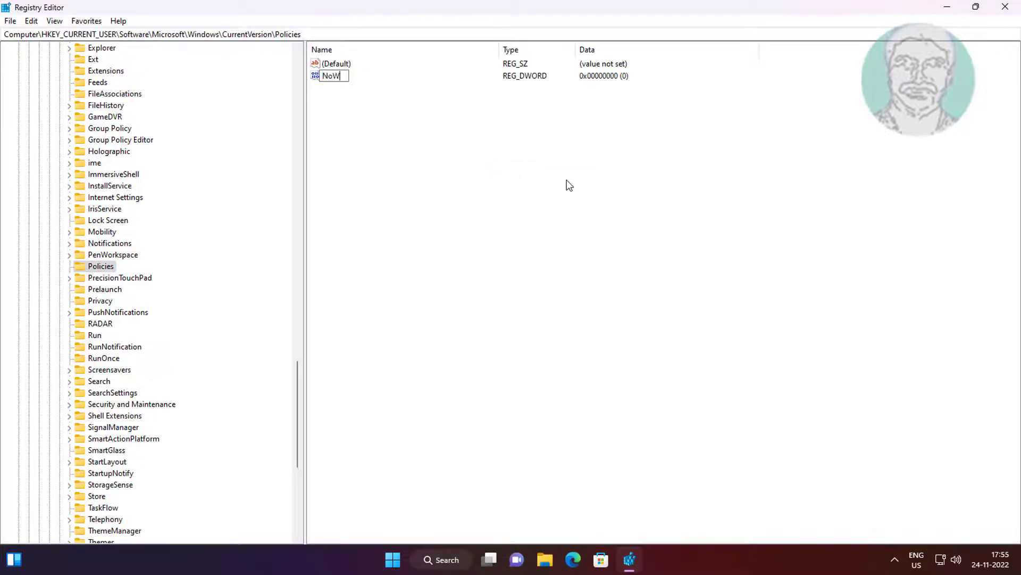
pyautogui.write('inKeys')
pyautogui.press('Return')
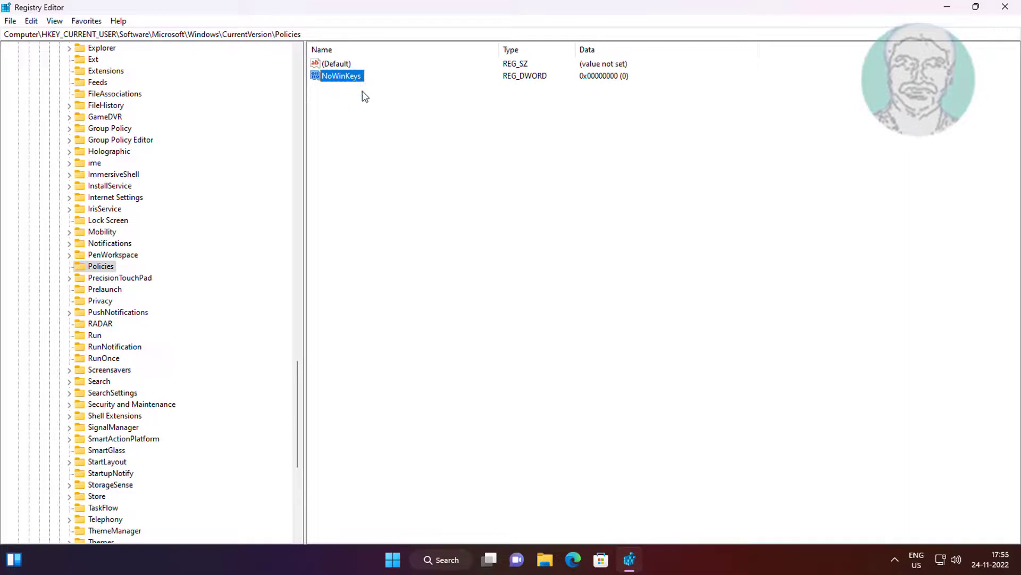
pyautogui.doubleClick(349, 79)
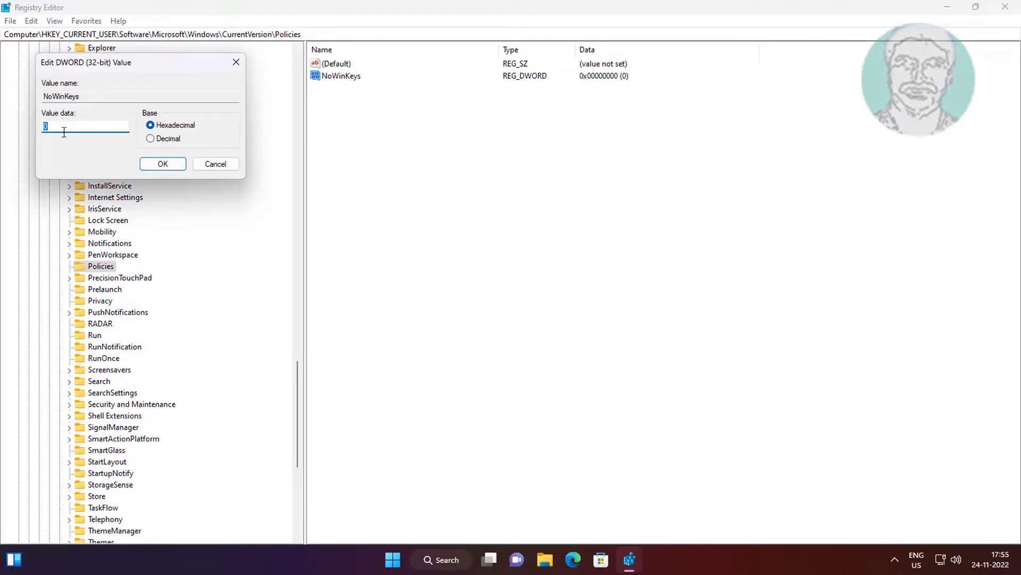
pyautogui.click(151, 164)
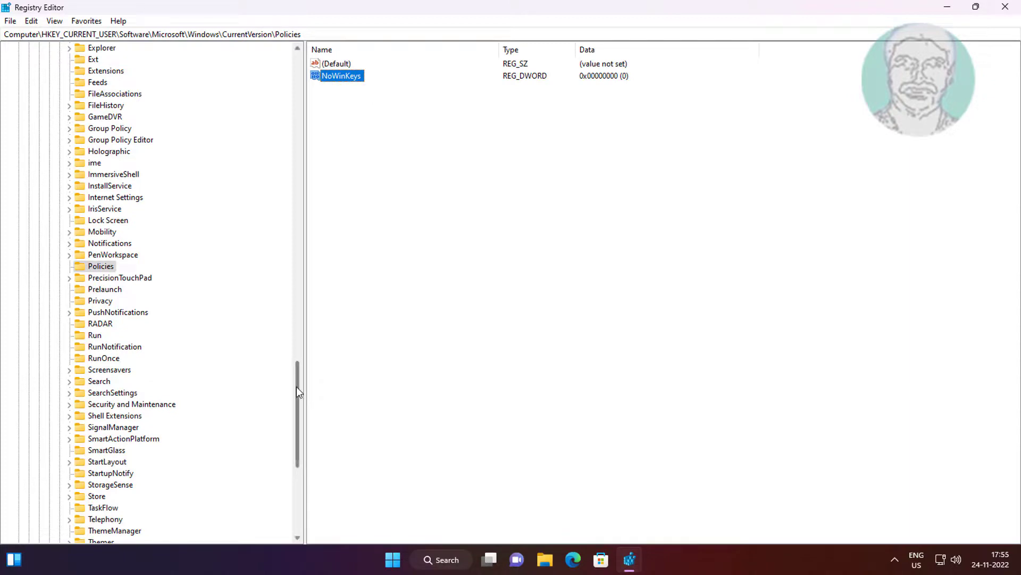
# Collapse the Microsoft, Software and HKEY_CURRENT_USER branches of the registry tree and close Registry Editor.
pyautogui.moveTo(296, 386); pyautogui.dragTo(303, 53)
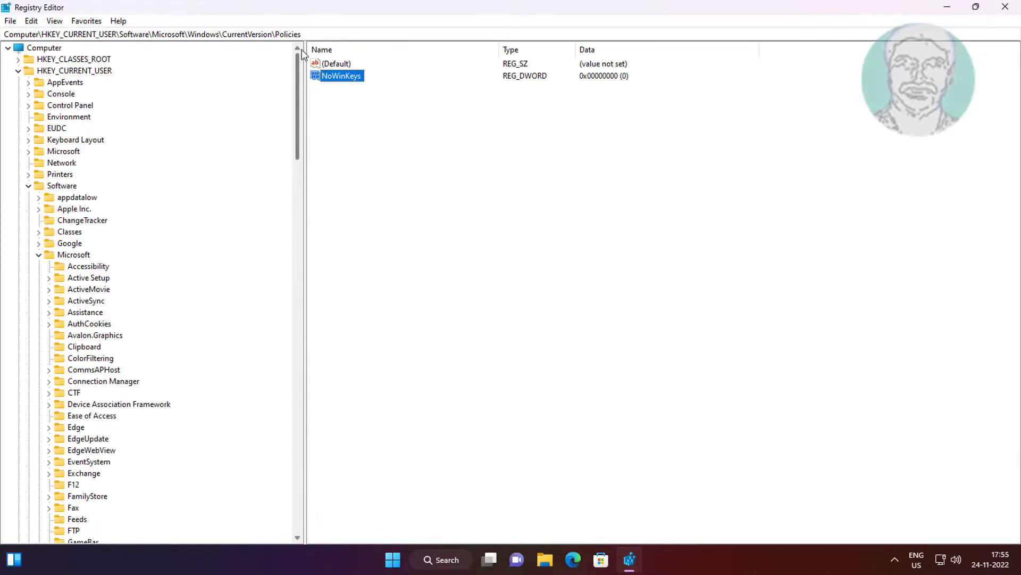
pyautogui.click(38, 255)
pyautogui.click(29, 186)
pyautogui.click(18, 71)
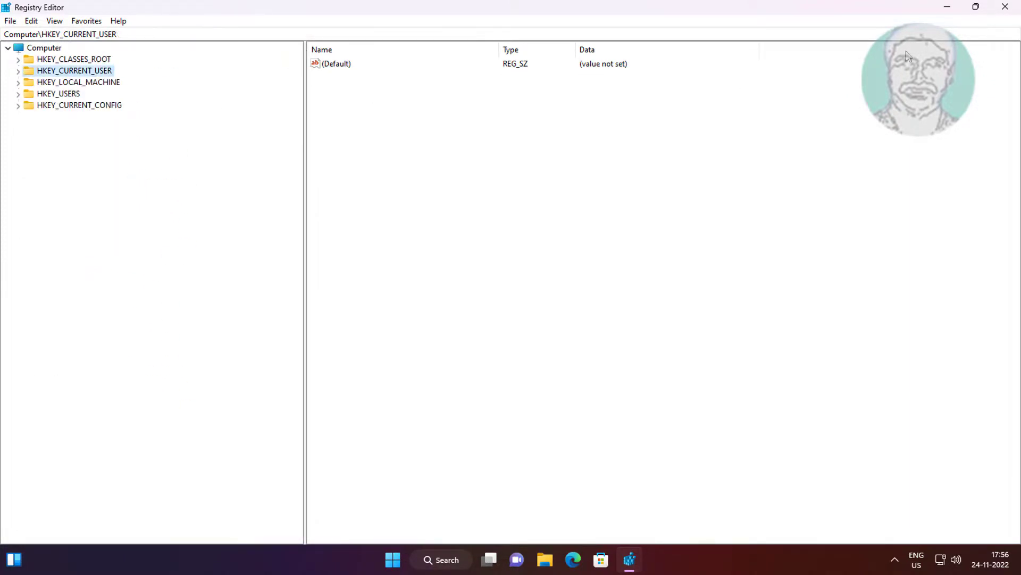
pyautogui.click(1007, 9)
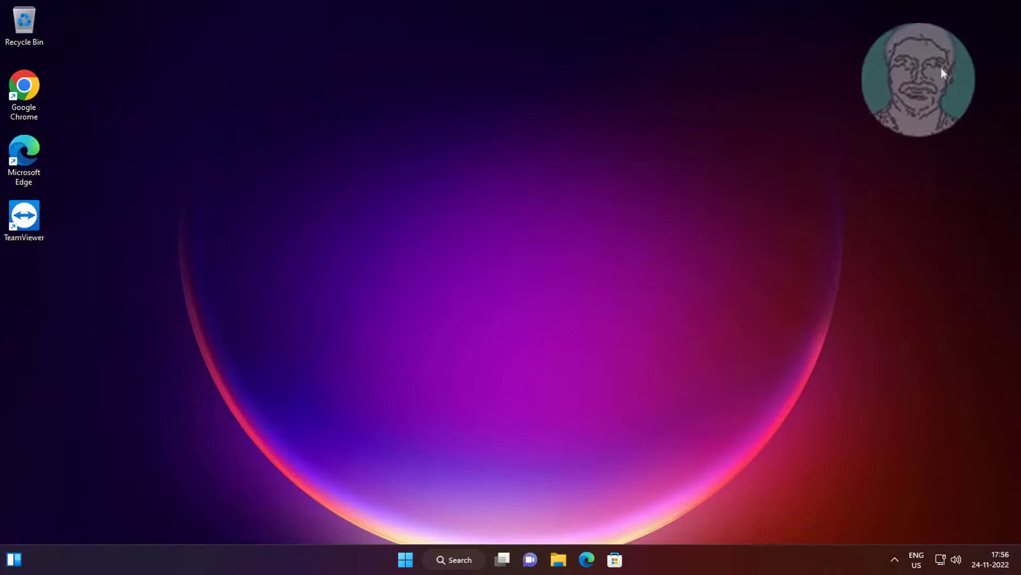
# Open the power options for restarting the computer.
pyautogui.click(411, 554)
pyautogui.click(668, 514)
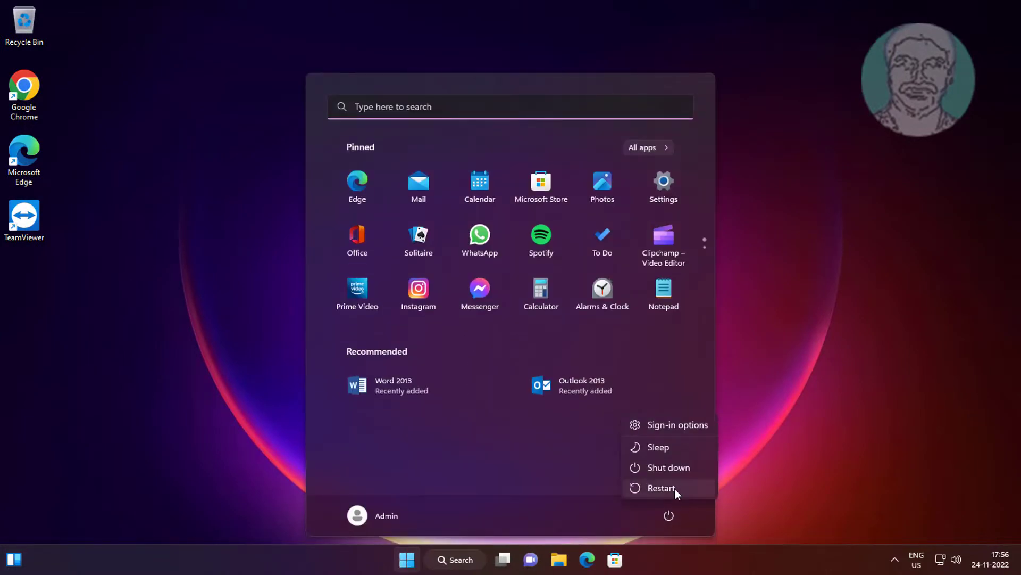